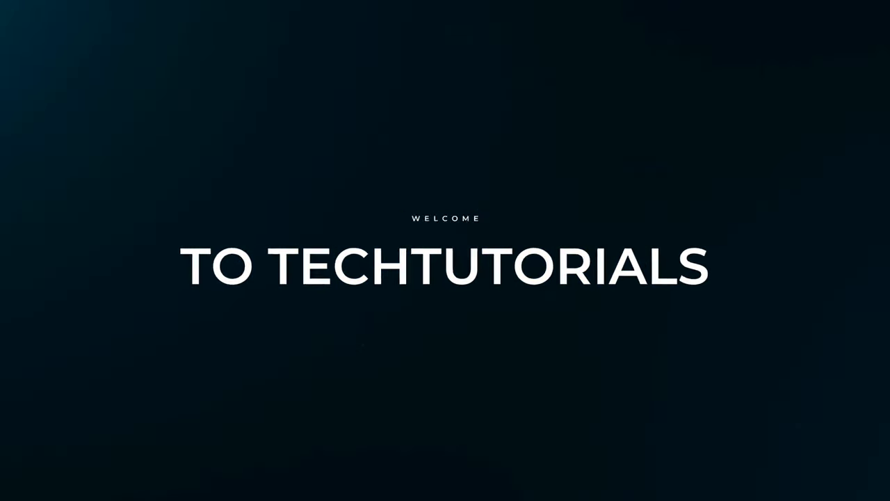
# Set layer 0's colour to yellow (index 2) in the Layer Properties Manager
pyautogui.write('LAyer')
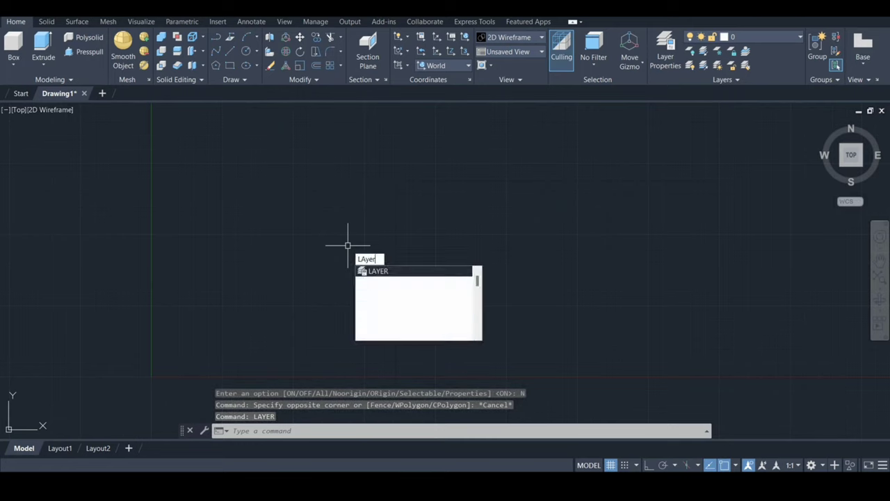
pyautogui.press('Return')
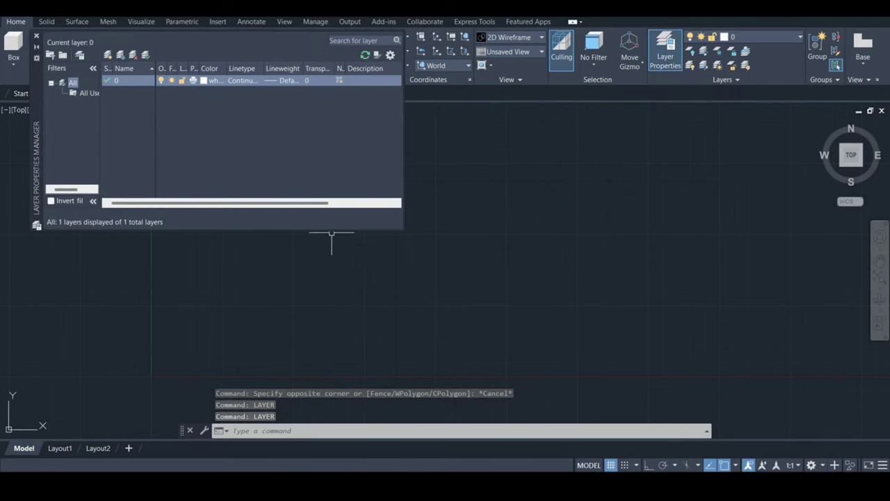
pyautogui.click(207, 80)
pyautogui.click(640, 270)
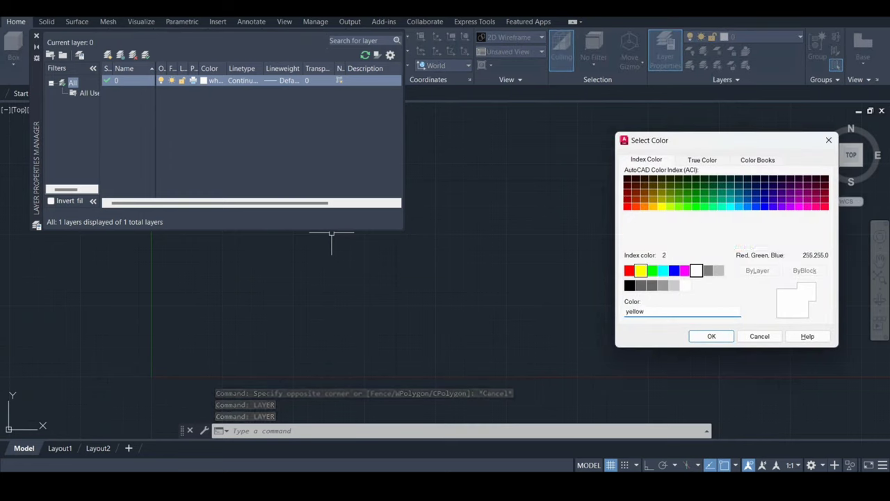
pyautogui.click(711, 336)
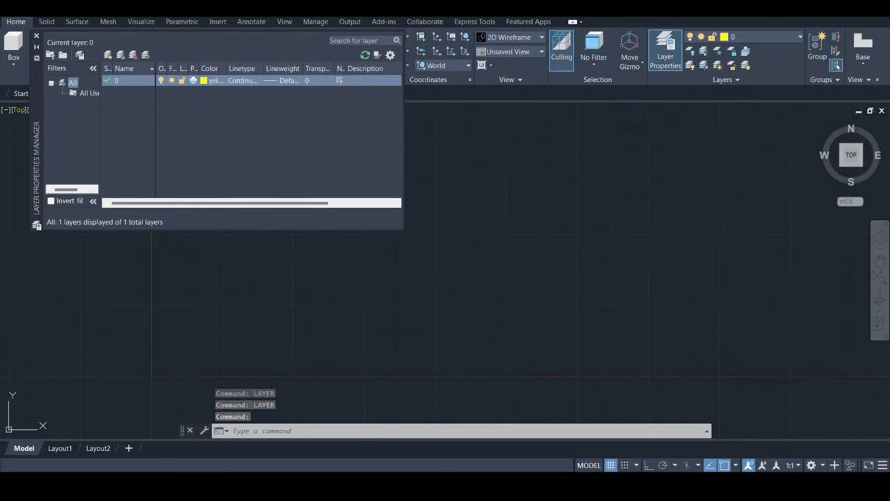
pyautogui.click(36, 35)
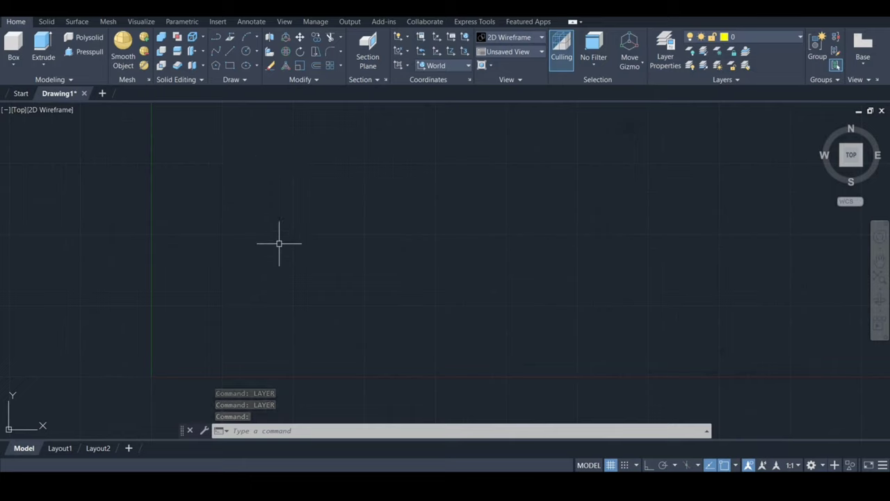
# Draw a 100-unit horizontal line with Ortho turned on
pyautogui.write('l')
pyautogui.press('Return')
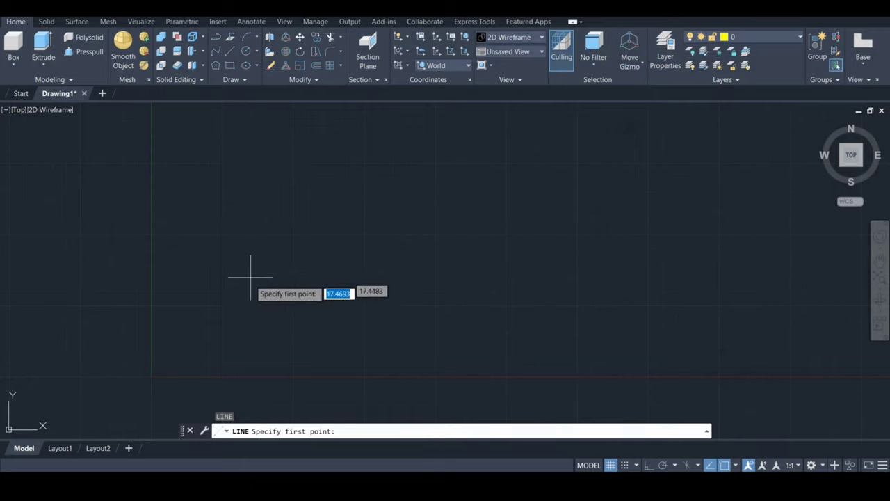
pyautogui.click(242, 299)
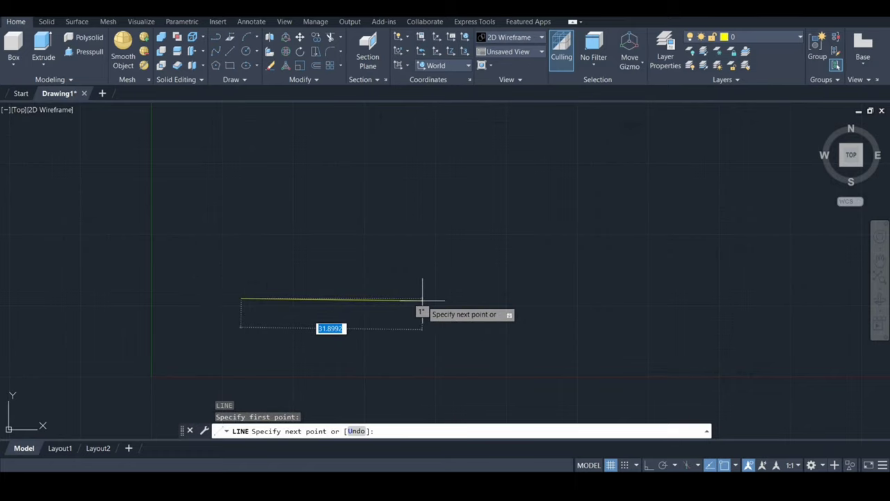
pyautogui.press('F8')
pyautogui.write('1')
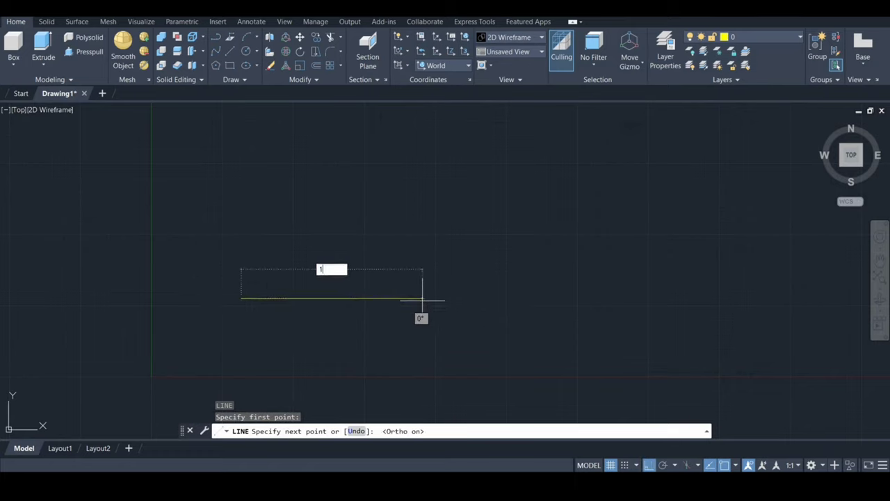
pyautogui.write('00')
pyautogui.press('Return')
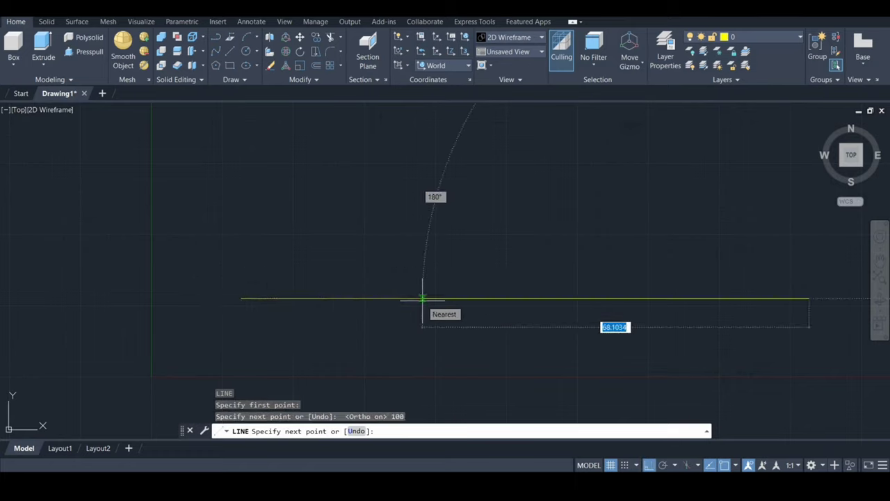
pyautogui.press('Escape')
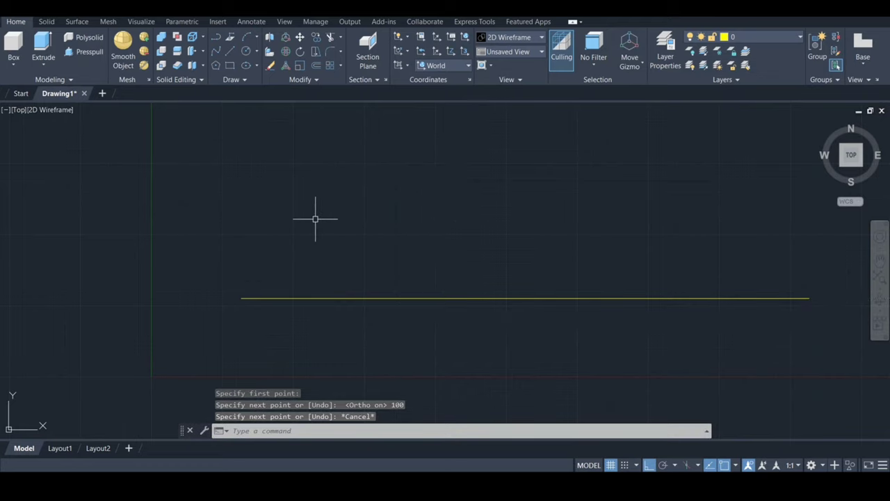
# Offset the line 1.25 units, once above and once below
pyautogui.write('o')
pyautogui.press('Return')
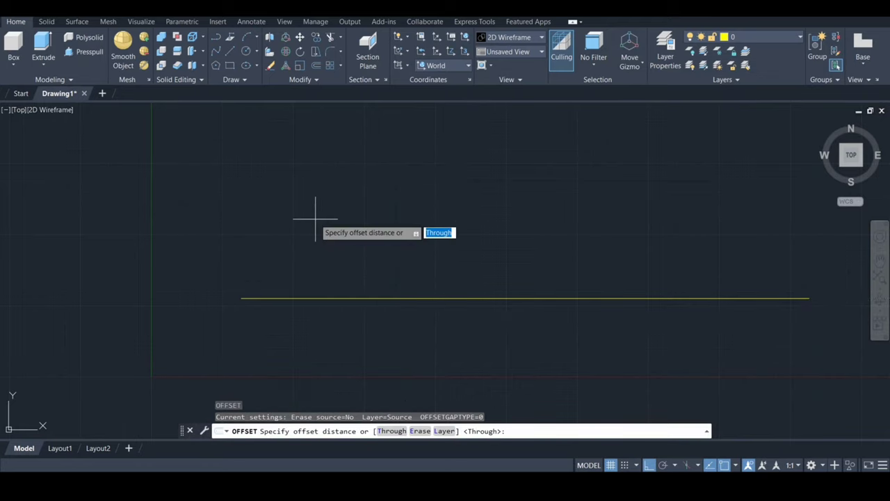
pyautogui.write('1.25')
pyautogui.press('Return')
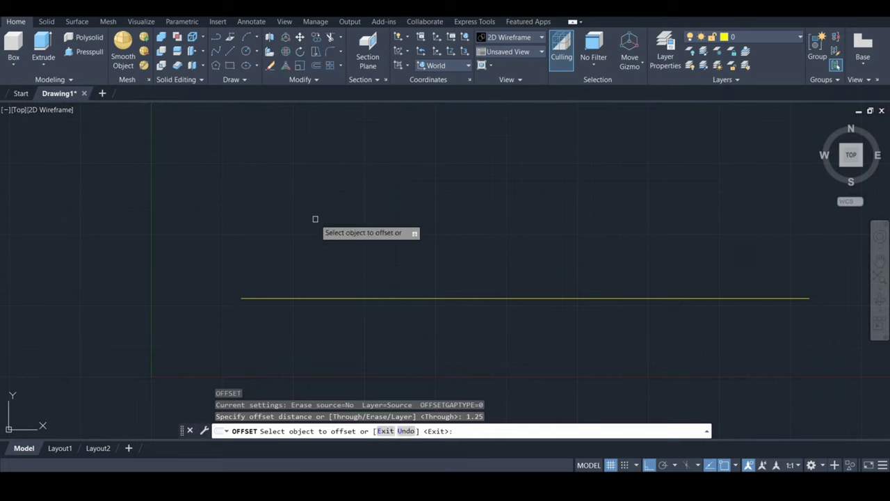
pyautogui.click(480, 298)
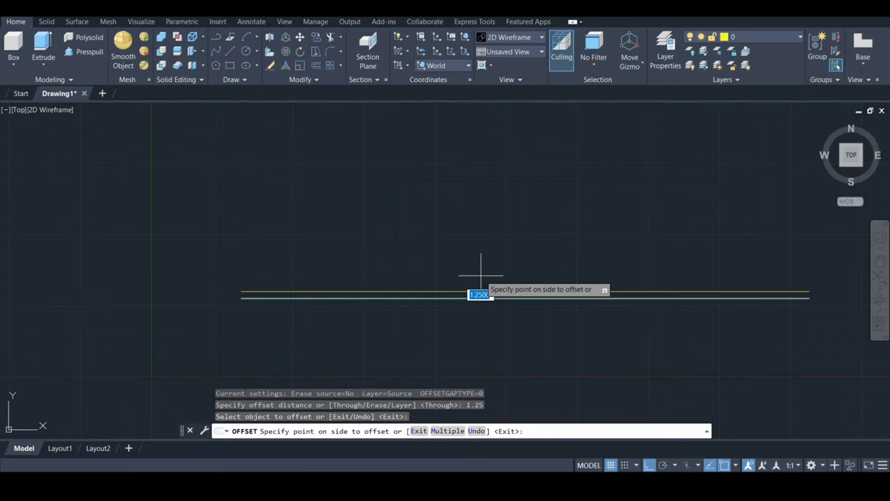
pyautogui.click(477, 278)
pyautogui.click(481, 298)
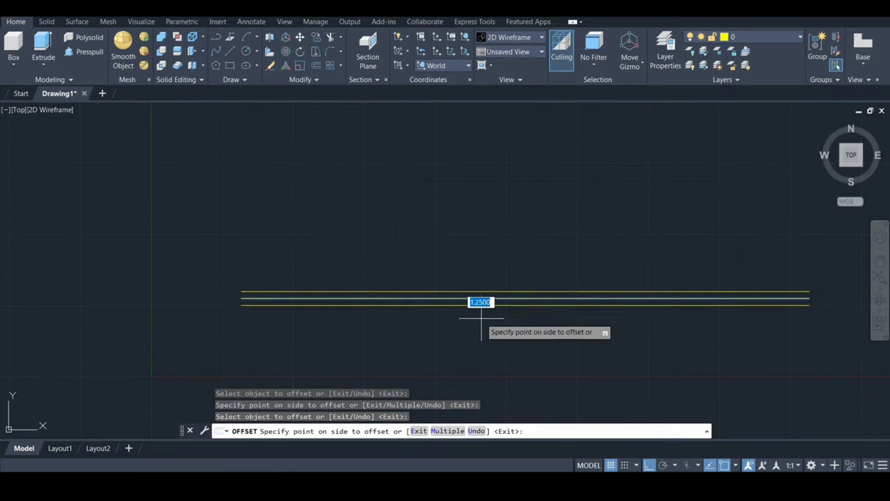
pyautogui.click(482, 319)
pyautogui.press('Return')
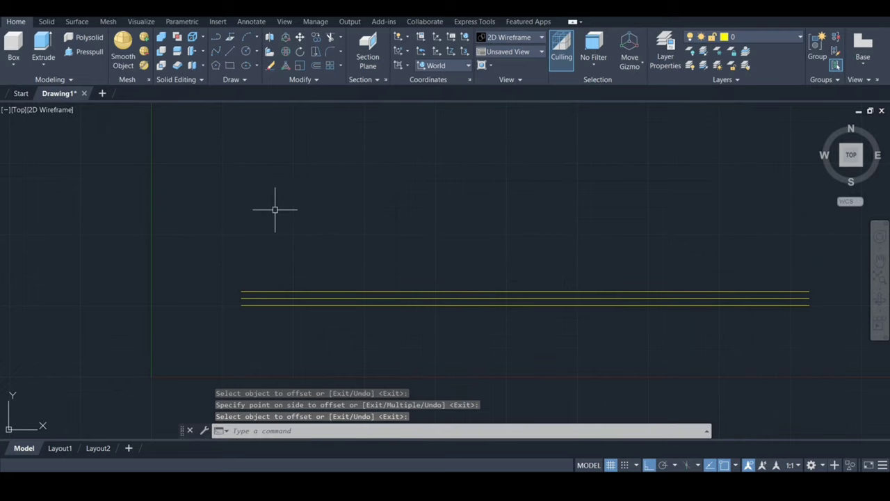
pyautogui.write('c')
# Draw a radius 5 circle centred on the middle line's left endpoint
pyautogui.press('Return')
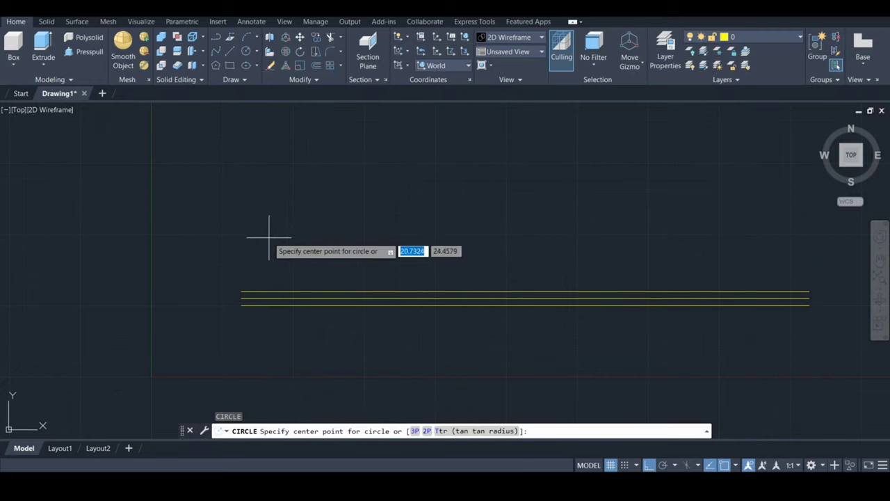
pyautogui.click(240, 298)
pyautogui.write('5')
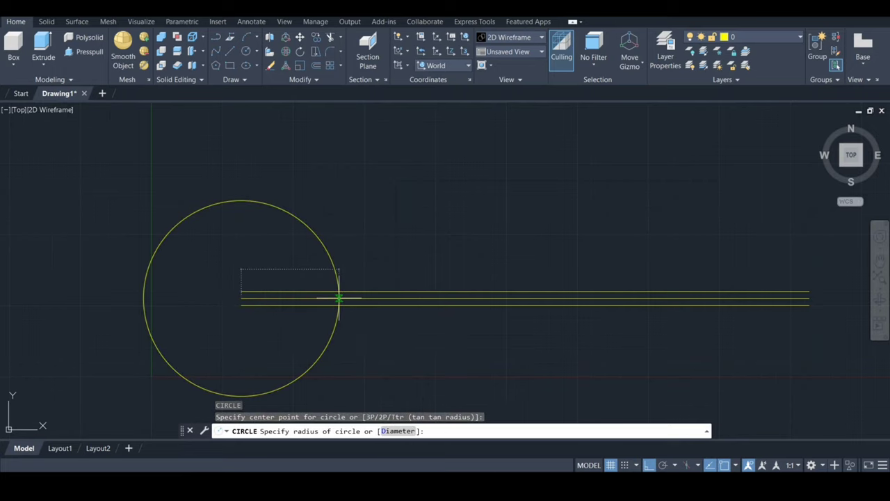
pyautogui.press('Return')
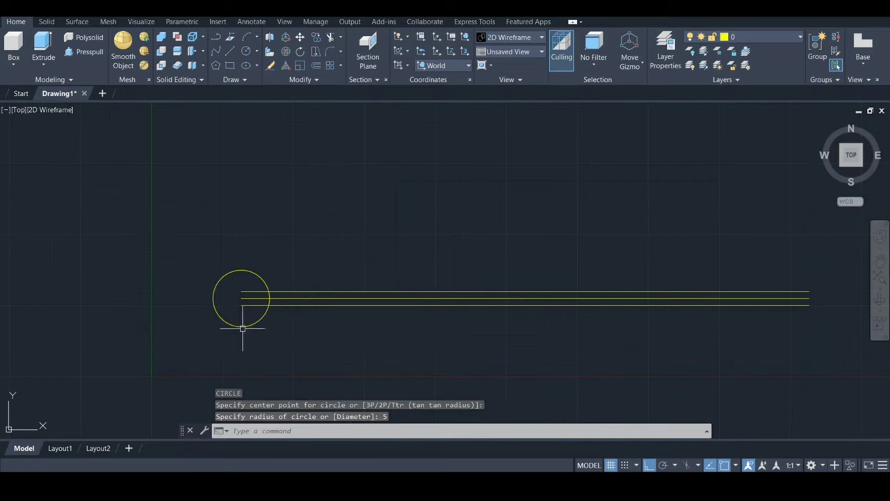
pyautogui.scroll(2, 270, 329)
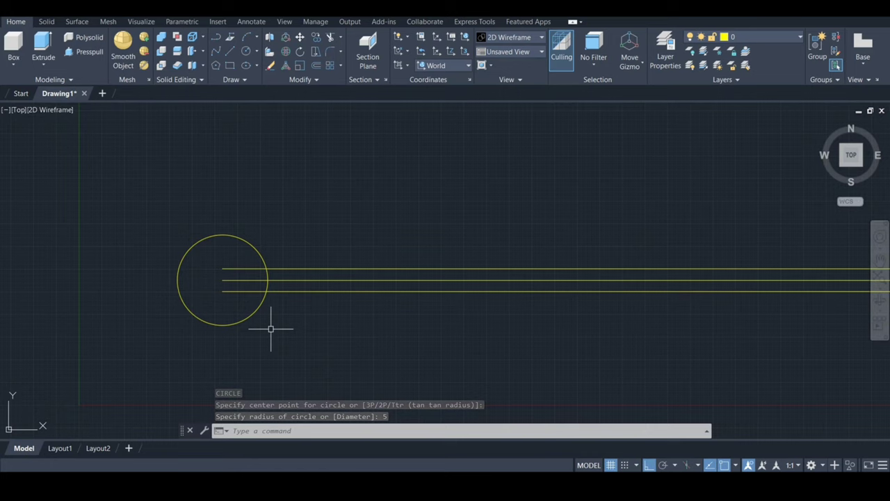
pyautogui.scroll(2, 272, 327)
# Trim the circle arc between the outer lines and both outer lines inside the circle
pyautogui.write('tr')
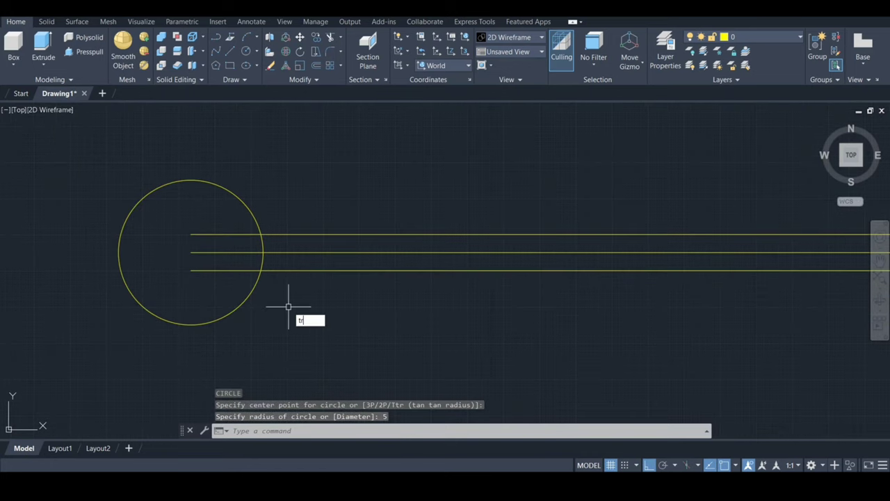
pyautogui.press('Return')
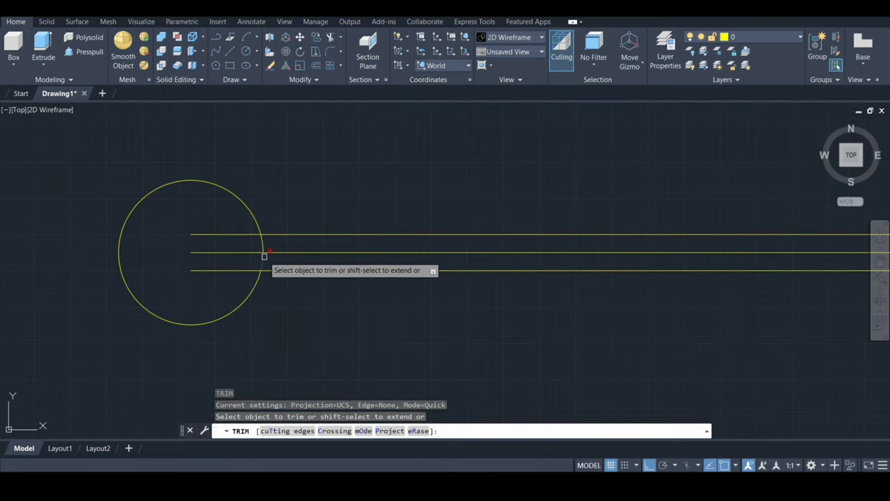
pyautogui.click(263, 259)
pyautogui.click(263, 244)
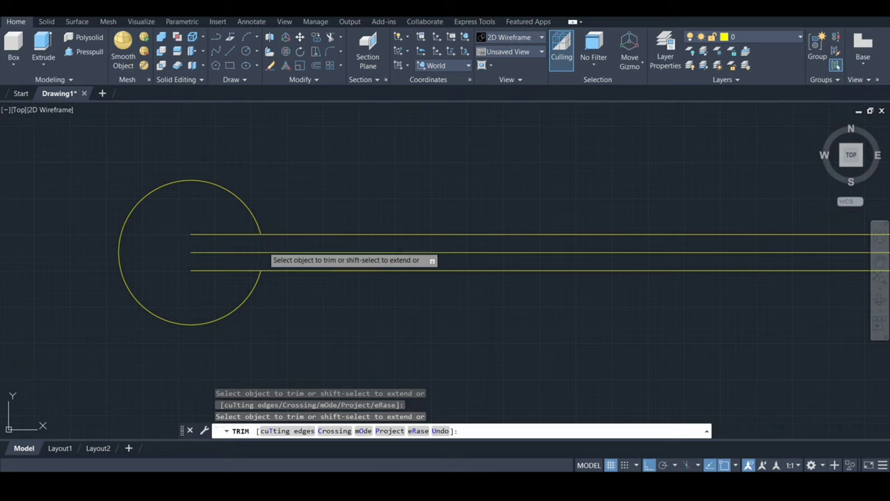
pyautogui.click(220, 236)
pyautogui.click(221, 269)
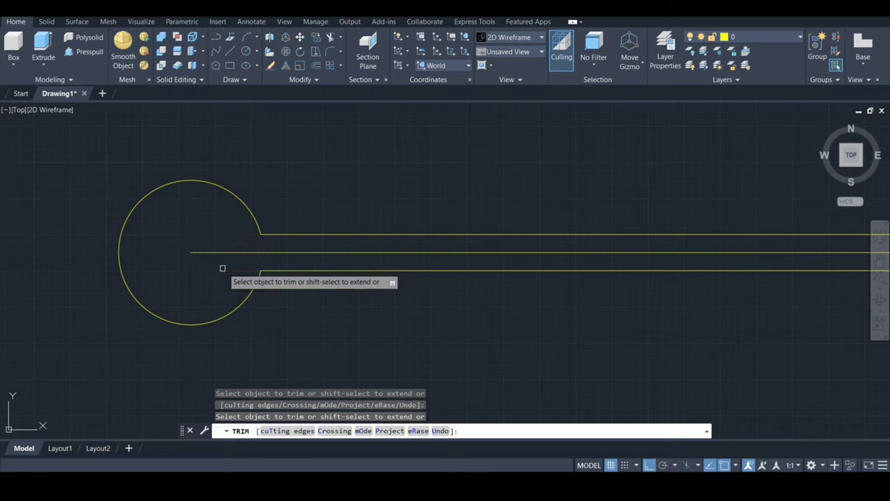
pyautogui.press('Return')
pyautogui.write('e')
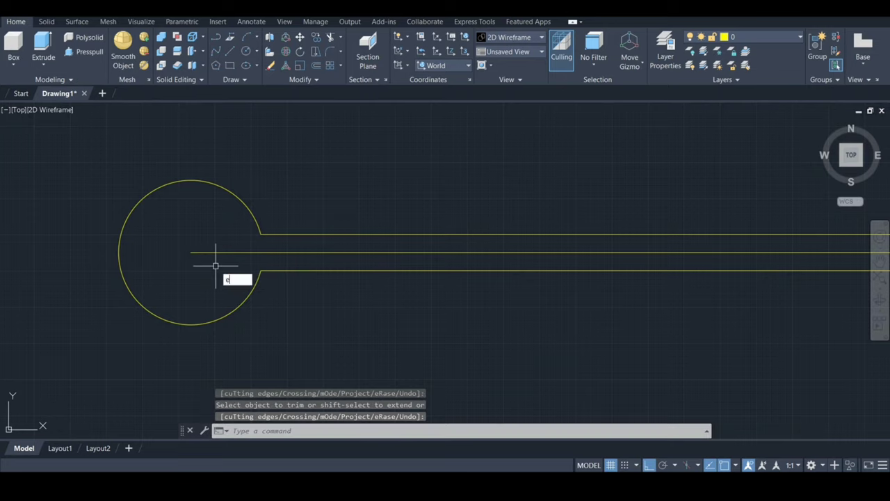
# Erase the faint horizontal middle line running through the circle
pyautogui.press('Return')
pyautogui.click(229, 252)
pyautogui.click(229, 253)
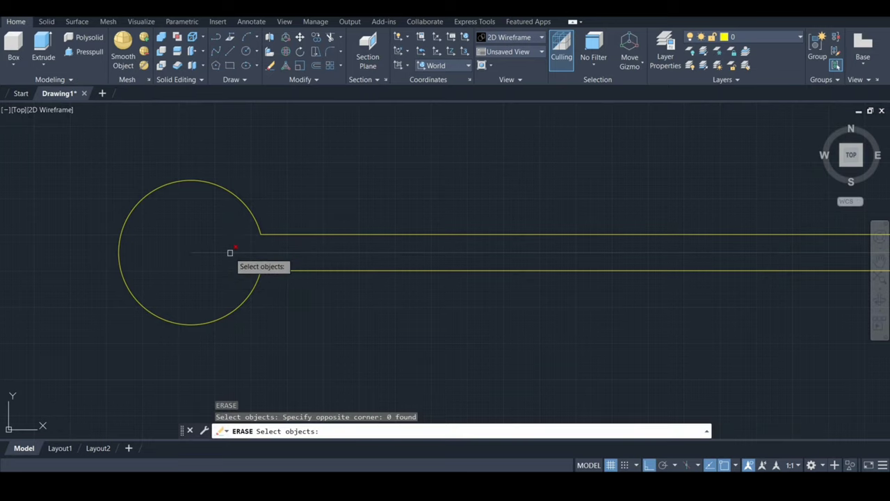
pyautogui.click(230, 253)
pyautogui.press('Return')
pyautogui.write('F')
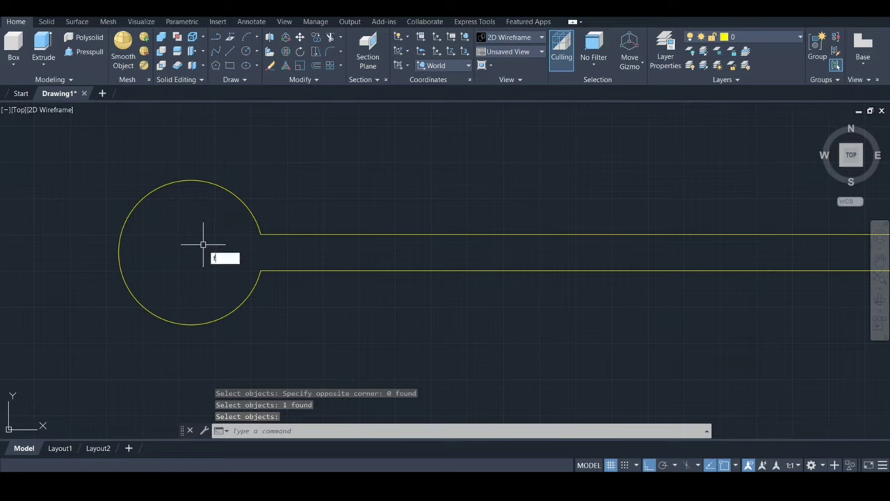
pyautogui.press('Return')
pyautogui.write('r')
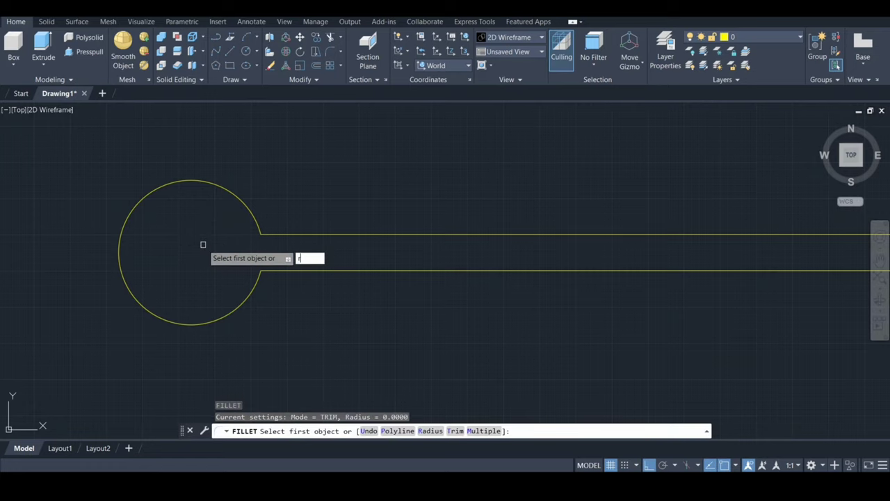
# Fillet the circle to the top line and to the bottom line with radius 10
pyautogui.press('Return')
pyautogui.write('10')
pyautogui.press('Return')
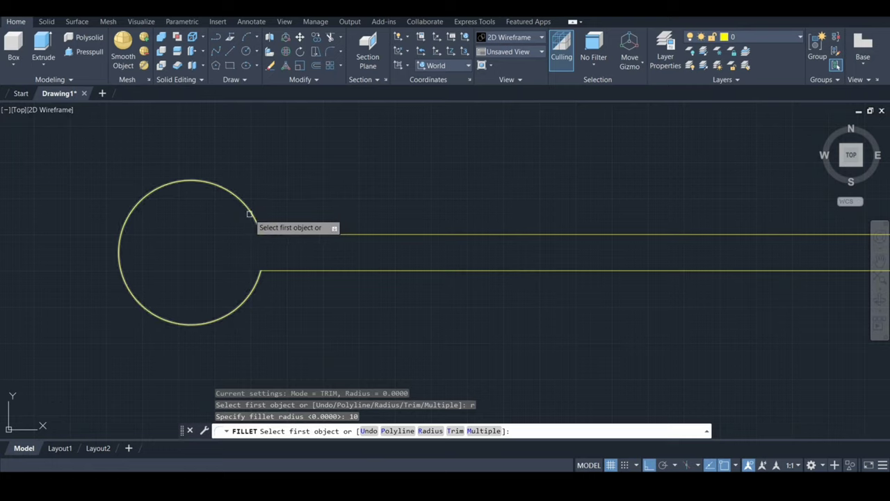
pyautogui.click(251, 207)
pyautogui.click(276, 236)
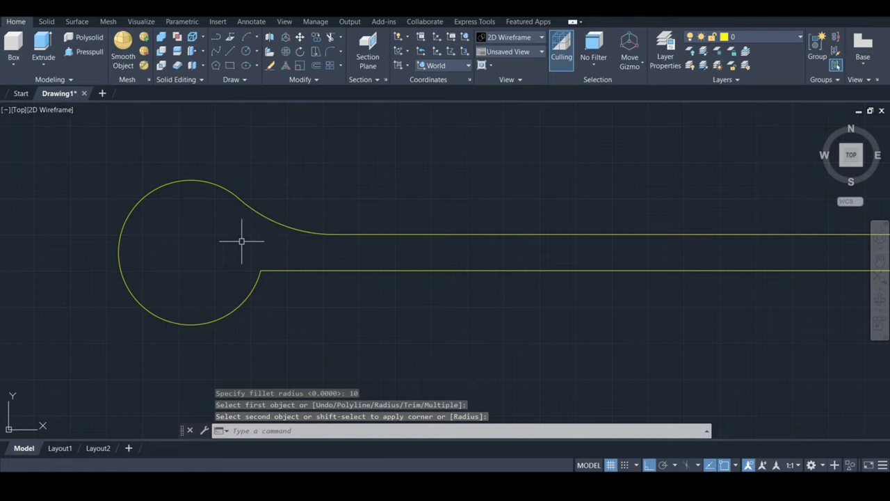
pyautogui.press('Return')
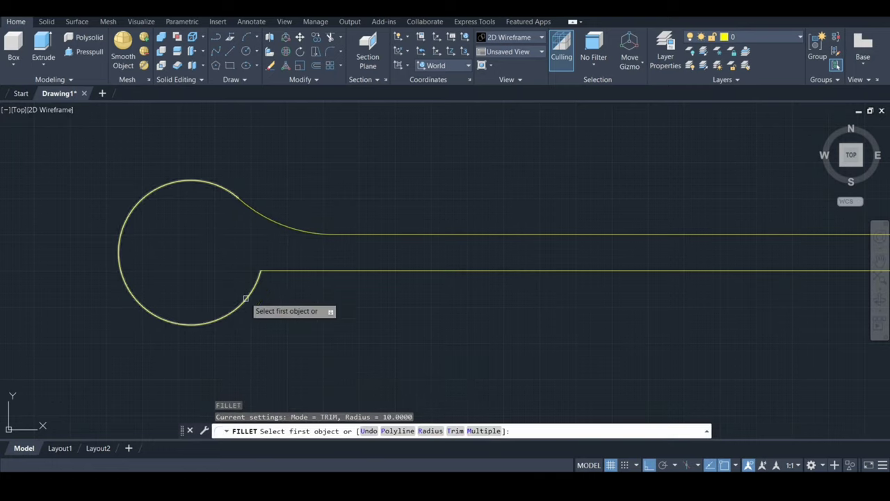
pyautogui.click(246, 297)
pyautogui.click(289, 269)
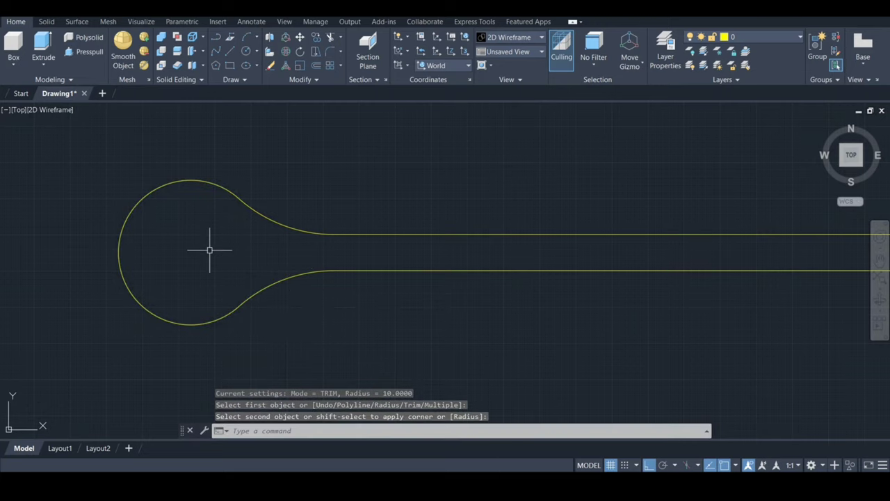
pyautogui.write('J')
pyautogui.press('Return')
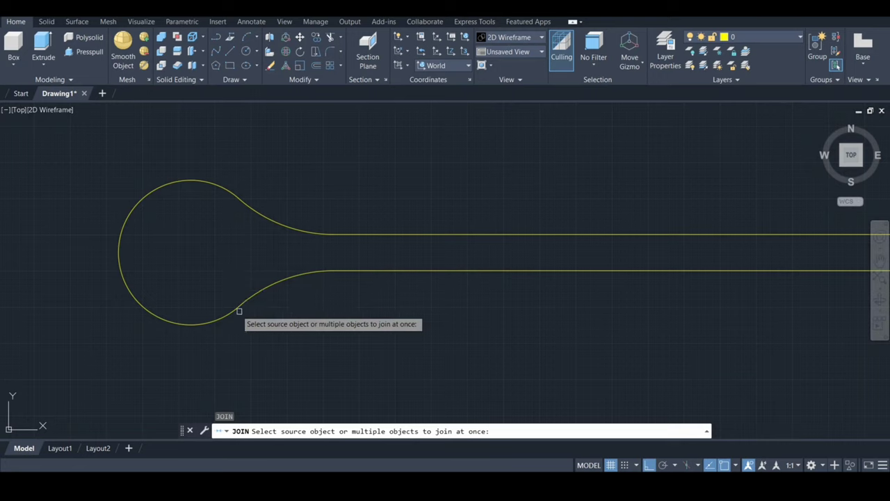
# Join the circle, both fillet arcs and both straight lines into one polyline
pyautogui.click(231, 310)
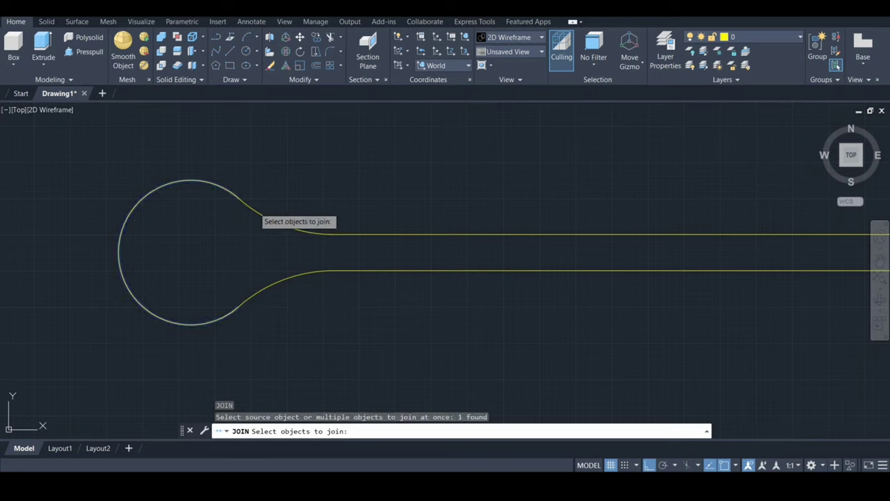
pyautogui.click(256, 215)
pyautogui.click(344, 234)
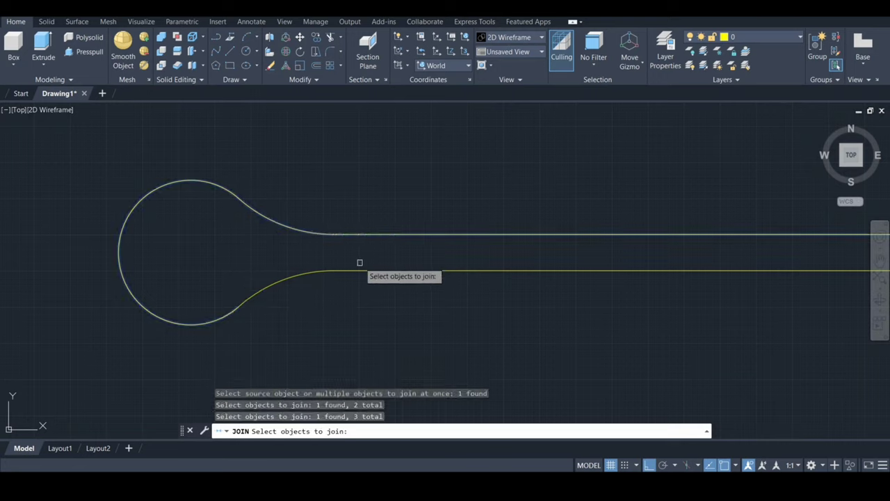
pyautogui.click(361, 269)
pyautogui.click(298, 278)
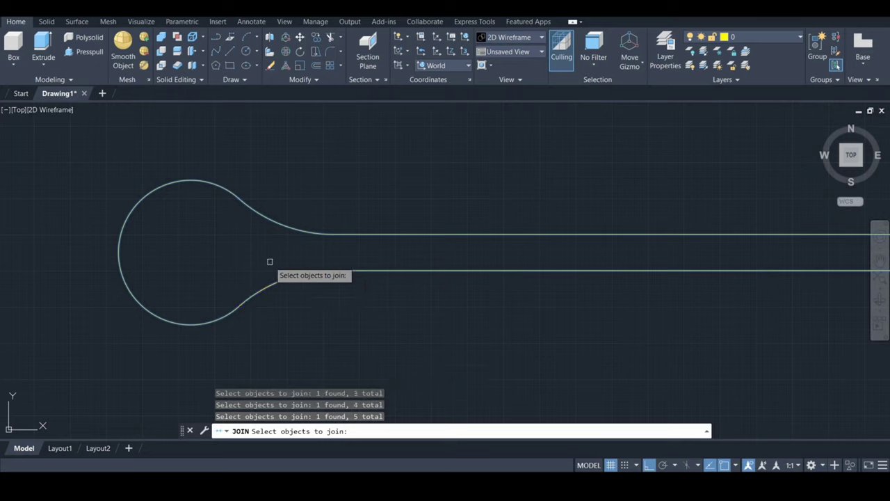
pyautogui.press('Return')
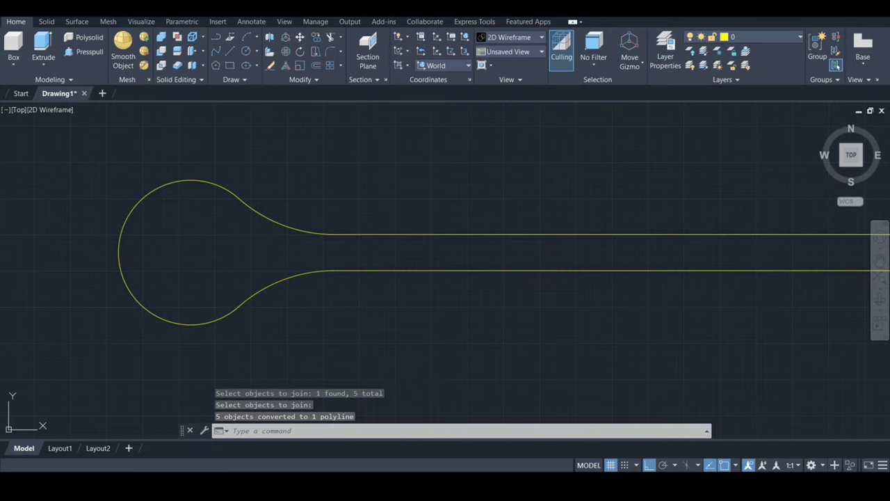
pyautogui.click(19, 109)
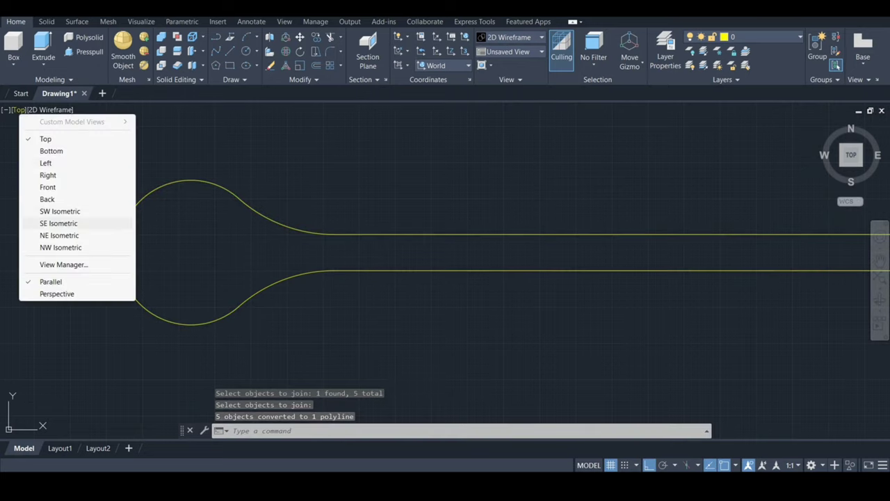
# Switch to SE Isometric view and set the UCS from World to Right
pyautogui.click(69, 224)
pyautogui.scroll(-2, 282, 279)
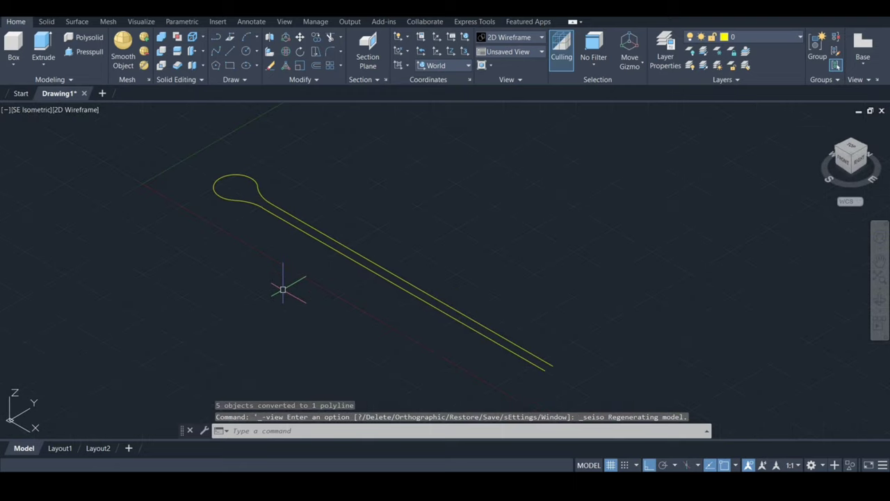
pyautogui.moveTo(284, 288); pyautogui.dragTo(297, 258, button='middle')
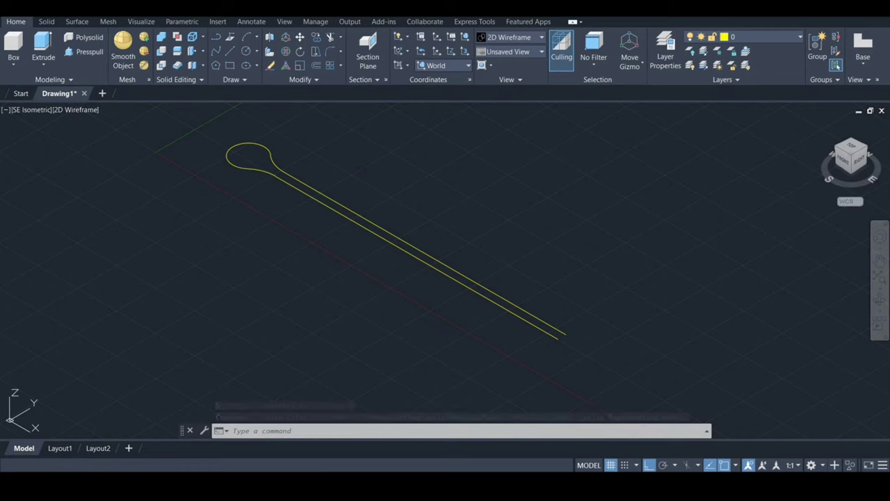
pyautogui.click(467, 66)
pyautogui.click(436, 133)
pyautogui.write('c')
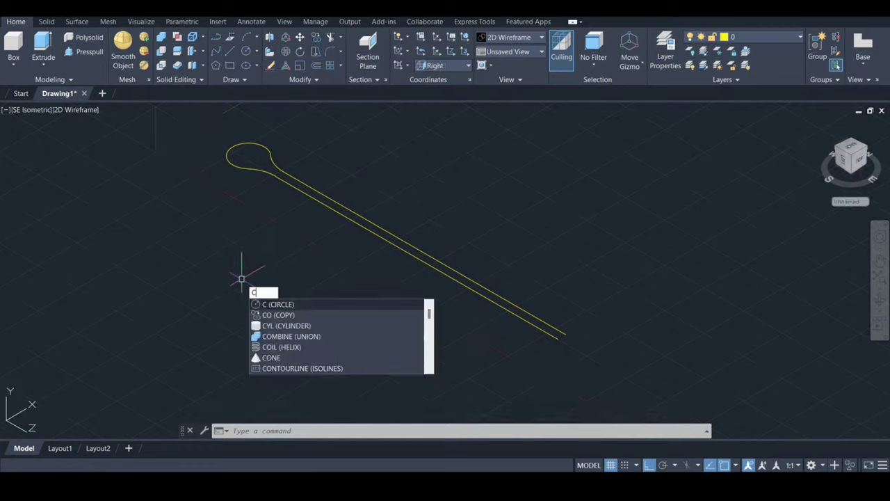
# Draw a radius 2.5 circle on the Right plane
pyautogui.press('Return')
pyautogui.click(242, 301)
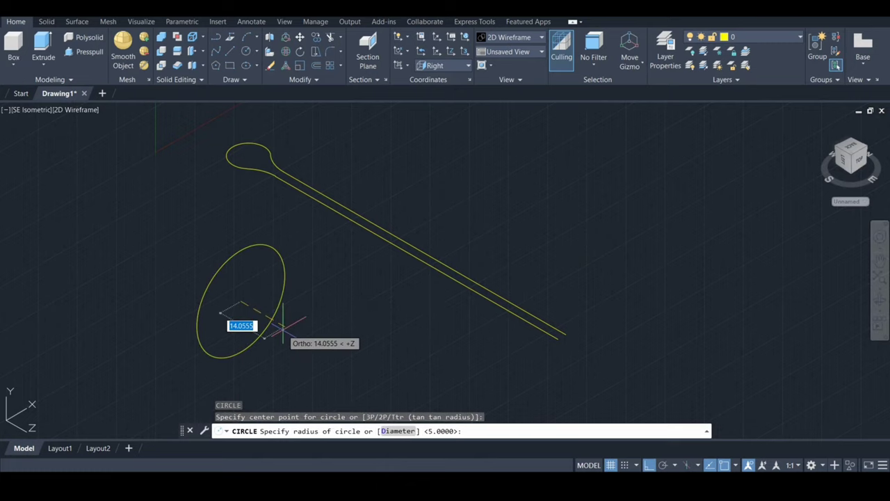
pyautogui.write('2.5')
pyautogui.press('Return')
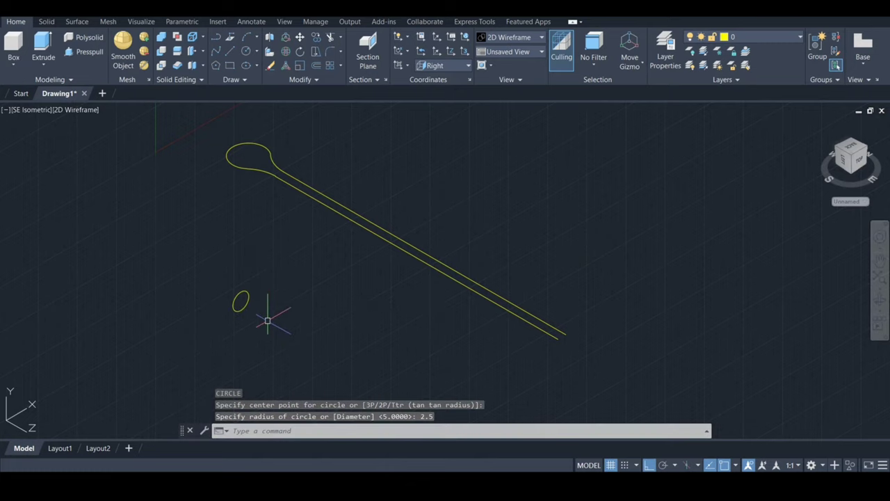
pyautogui.scroll(2, 267, 321)
pyautogui.hotkey('ctrl', 'z')
pyautogui.hotkey('ctrl', 'z')
pyautogui.hotkey('ctrl', 'z')
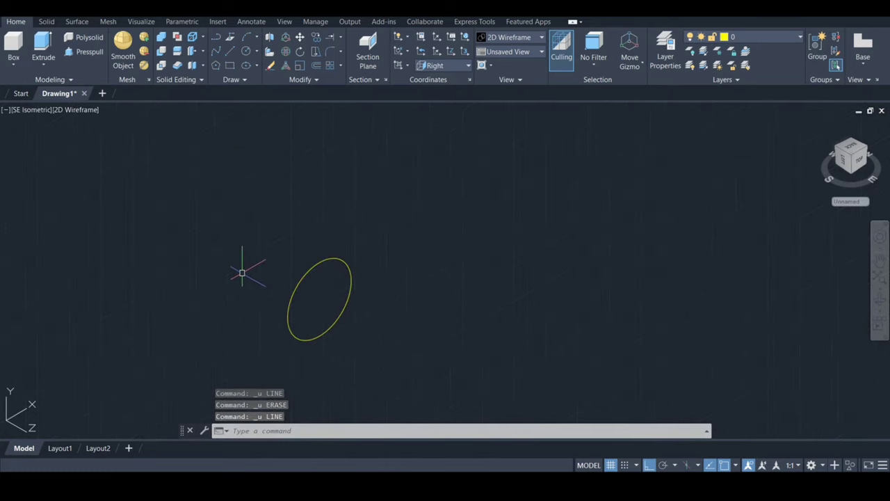
# Draw a 1-unit line starting from the circle's centre
pyautogui.press('Return')
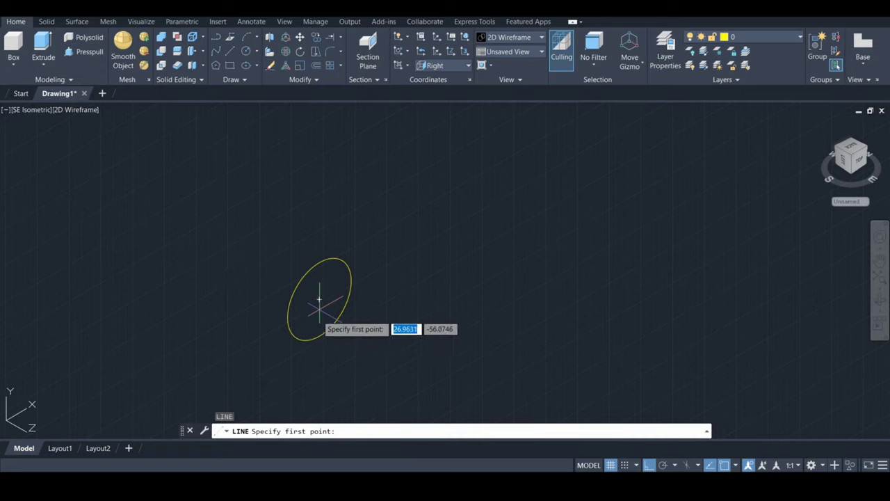
pyautogui.click(320, 299)
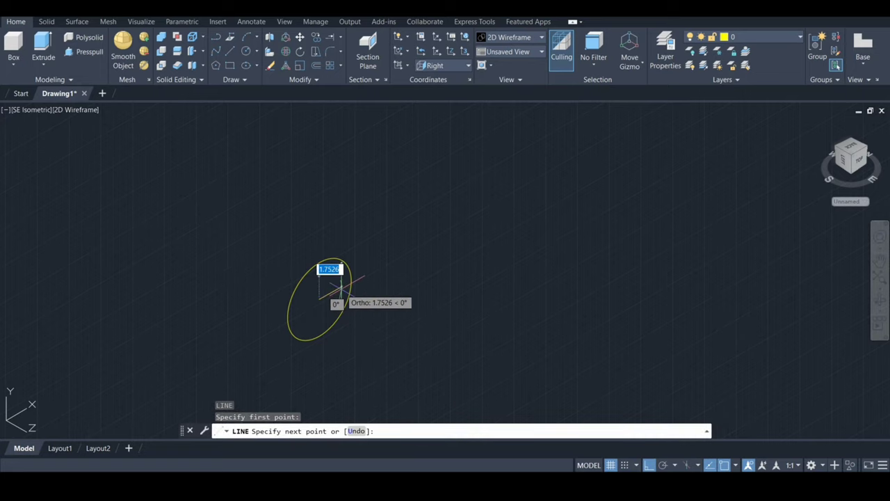
pyautogui.write('1')
pyautogui.press('Return')
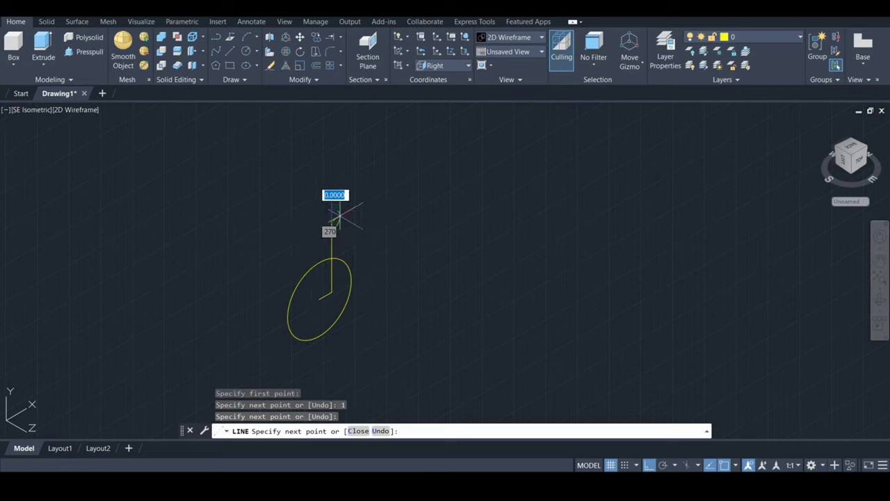
pyautogui.press('Escape')
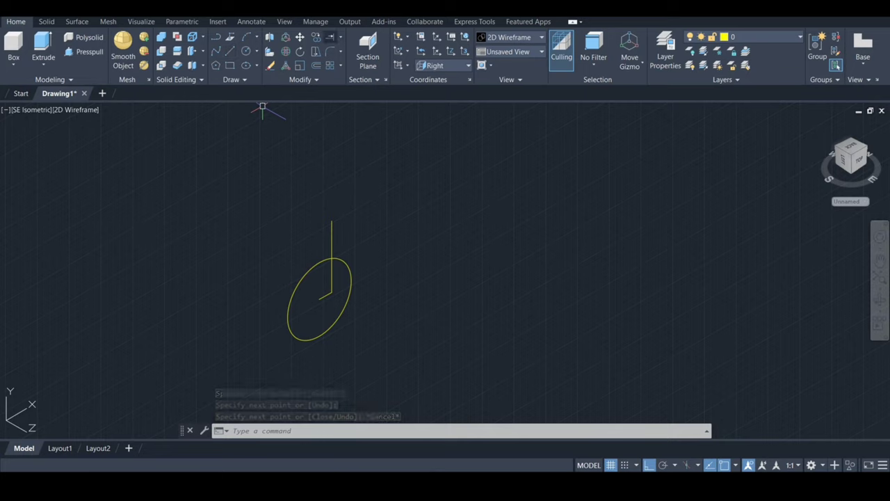
# Extend the vertical line and erase the short line inside the circle
pyautogui.write('ex')
pyautogui.press('Return')
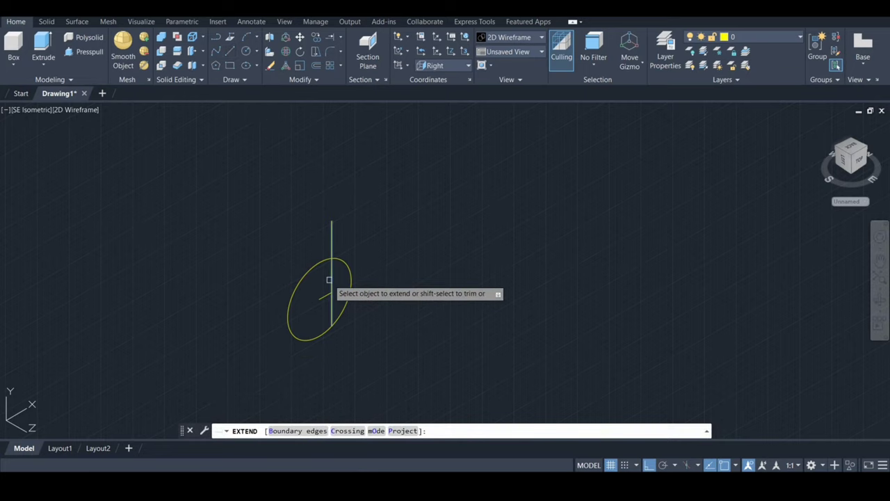
pyautogui.click(329, 280)
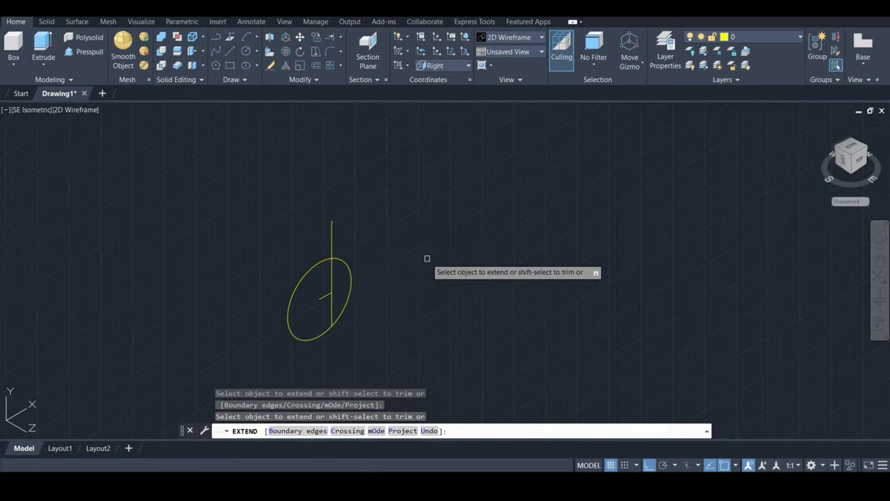
pyautogui.press('Return')
pyautogui.write('E')
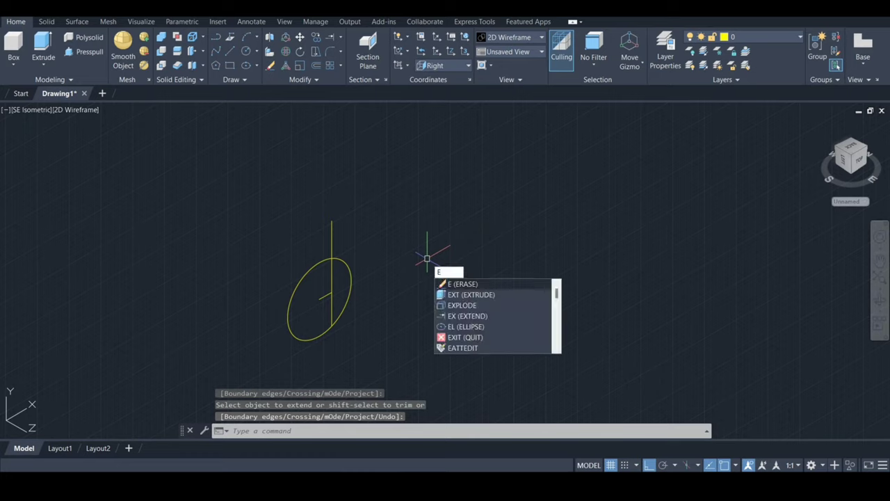
pyautogui.press('Return')
pyautogui.click(324, 295)
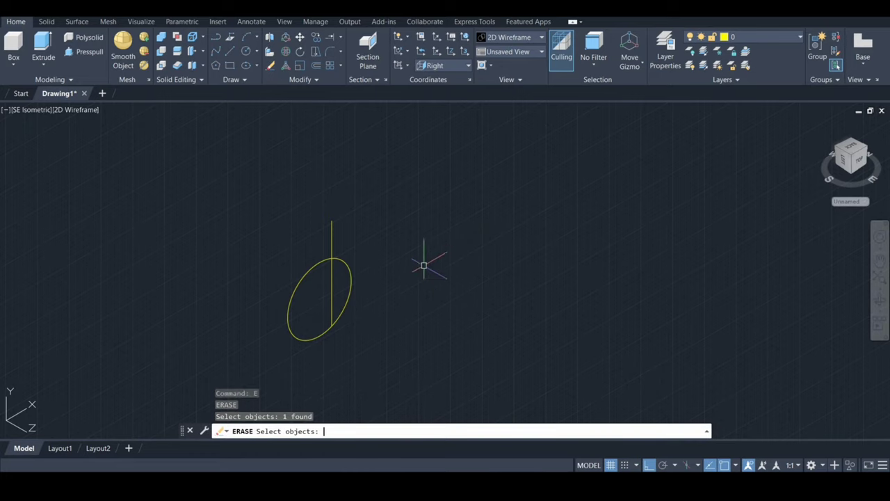
pyautogui.press('Return')
pyautogui.press('Return')
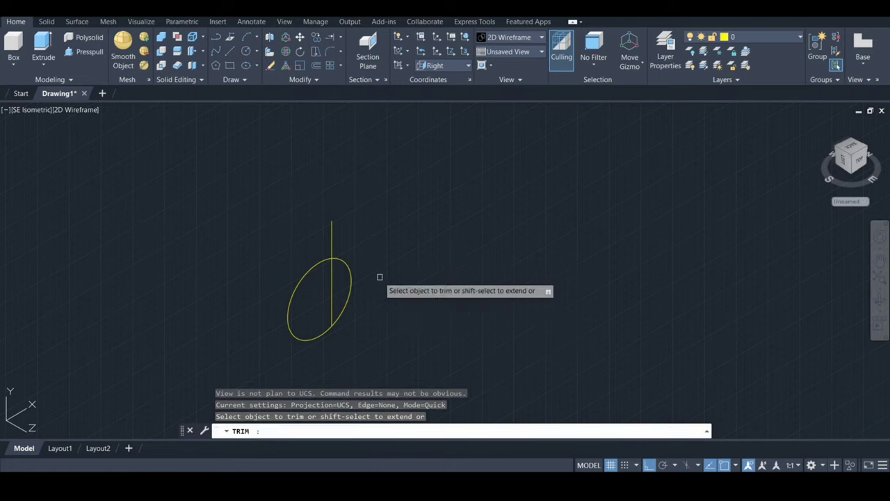
# Trim away the circle's right half and the line sticking out above it
pyautogui.click(353, 279)
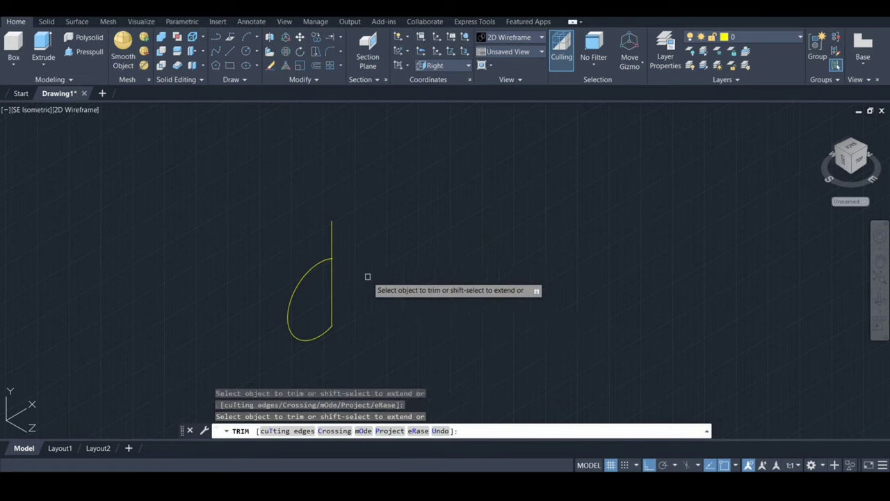
pyautogui.press('Return')
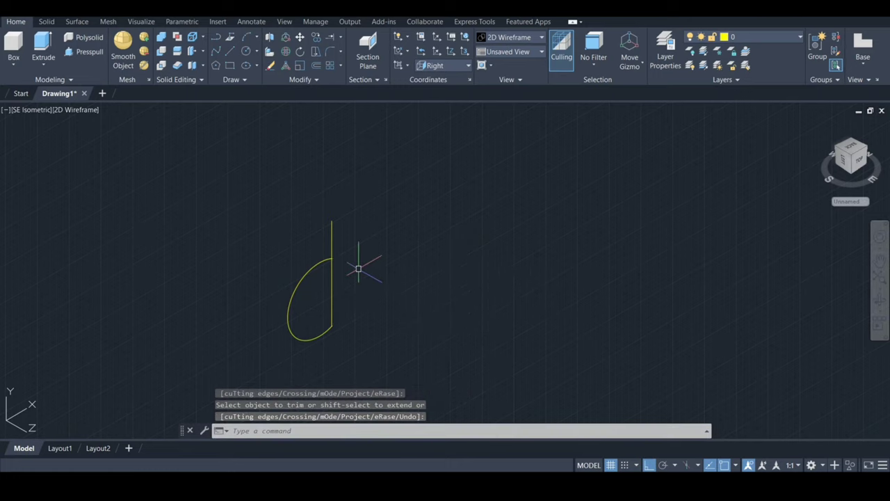
pyautogui.press('Return')
pyautogui.click(331, 241)
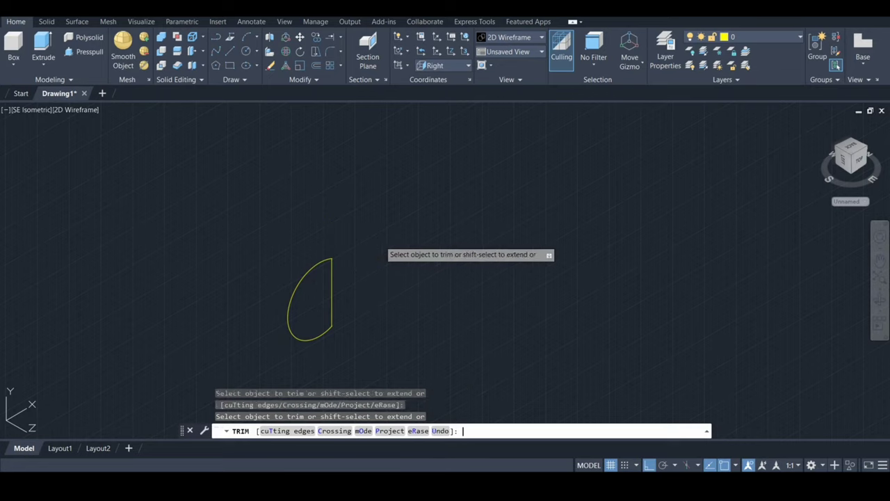
pyautogui.press('Return')
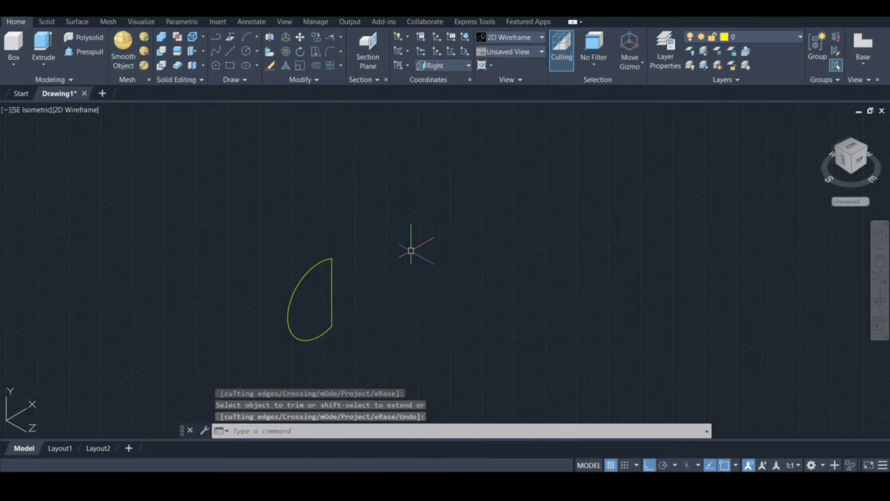
# Join the vertical line and half-circle into one closed D-shaped polyline
pyautogui.press('Return')
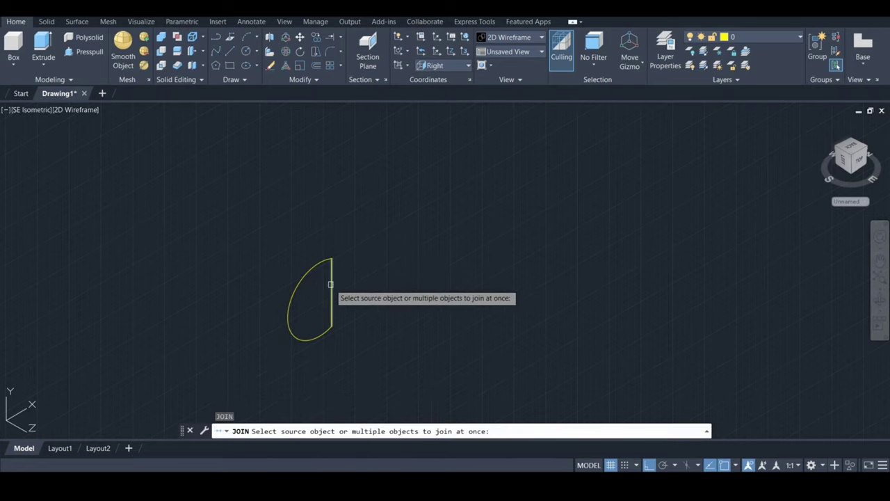
pyautogui.click(332, 293)
pyautogui.click(315, 260)
pyautogui.press('Return')
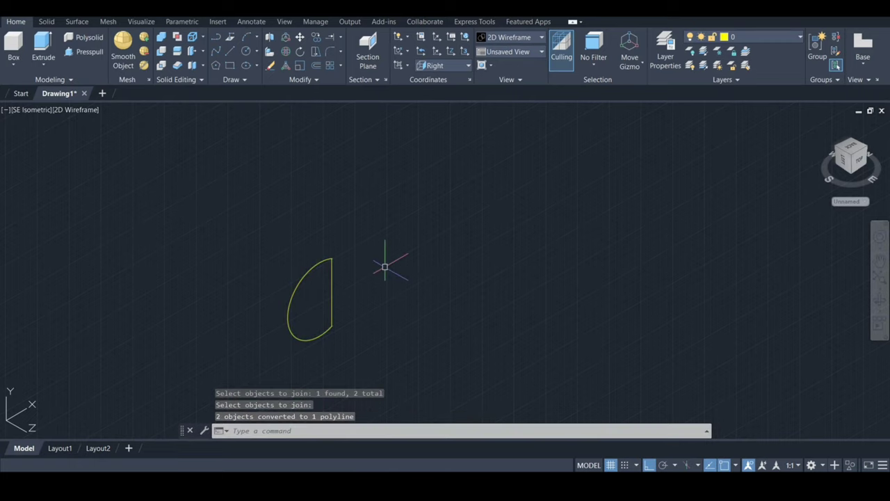
pyautogui.scroll(-2, 385, 267)
pyautogui.moveTo(584, 255)
pyautogui.mouseDown(button='middle')
pyautogui.moveTo(308, 256)
pyautogui.moveTo(341, 277)
pyautogui.mouseUp(button='middle')
pyautogui.write('m')
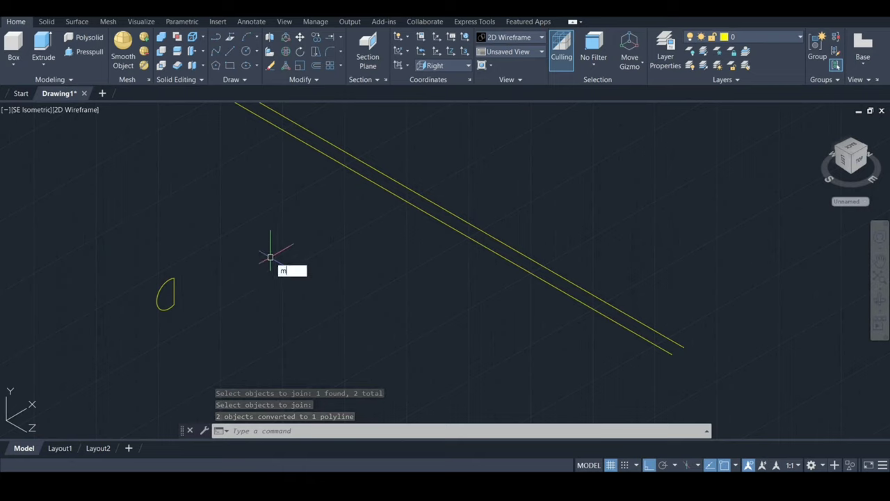
# Move the D-shaped profile onto the open end of the long parallel lines
pyautogui.press('Return')
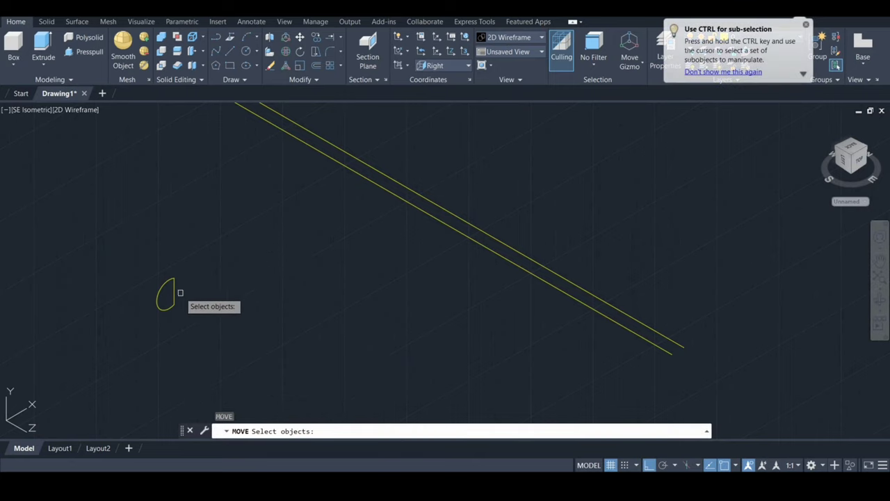
pyautogui.click(174, 292)
pyautogui.press('Return')
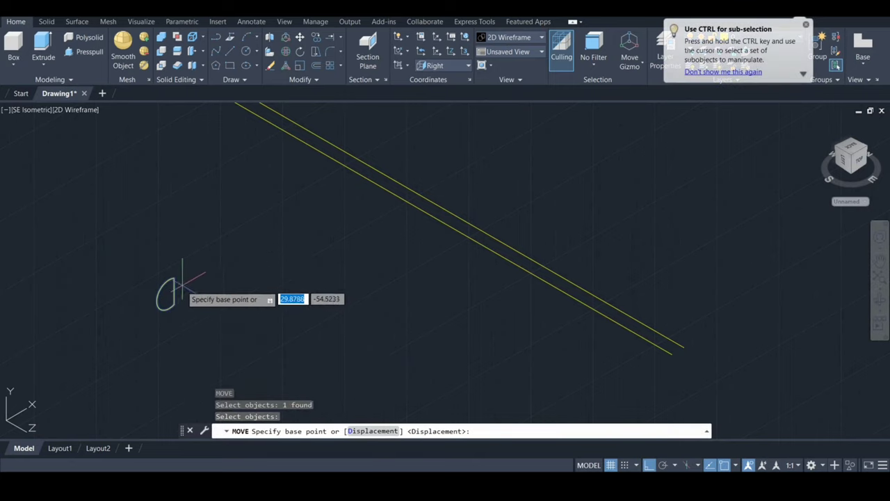
pyautogui.click(165, 295)
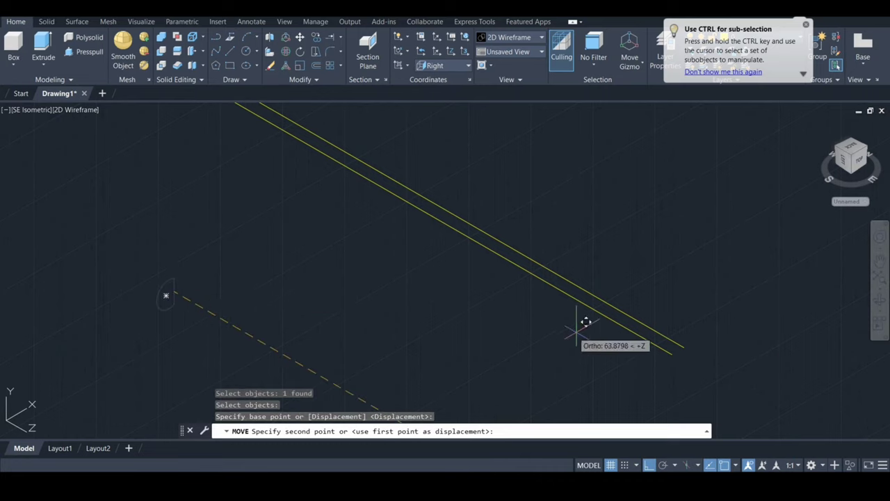
pyautogui.click(679, 343)
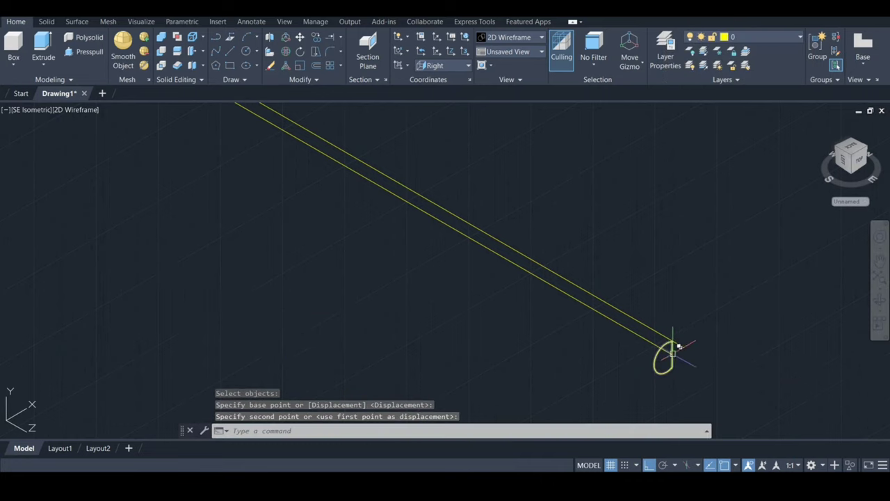
pyautogui.scroll(-2, 373, 317)
pyautogui.write('SWE')
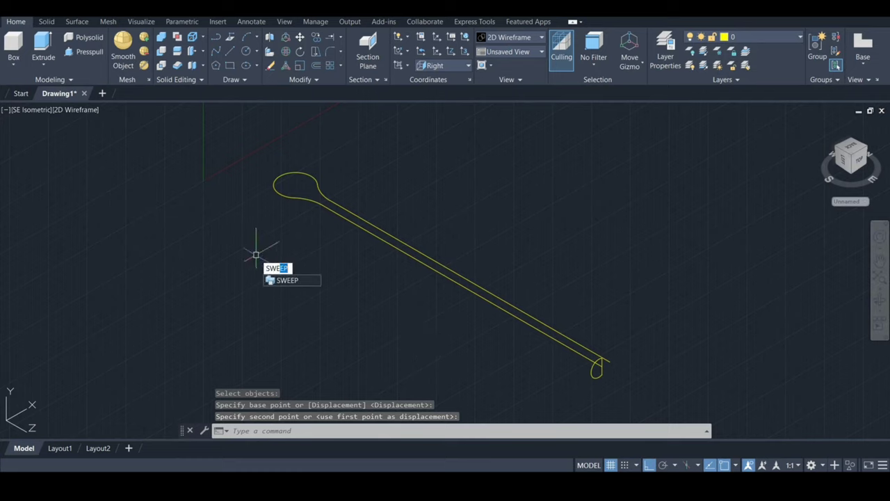
# Sweep the half-ellipse profile along the keyhole polyline to form the 3D split-pin solid
pyautogui.press('Return')
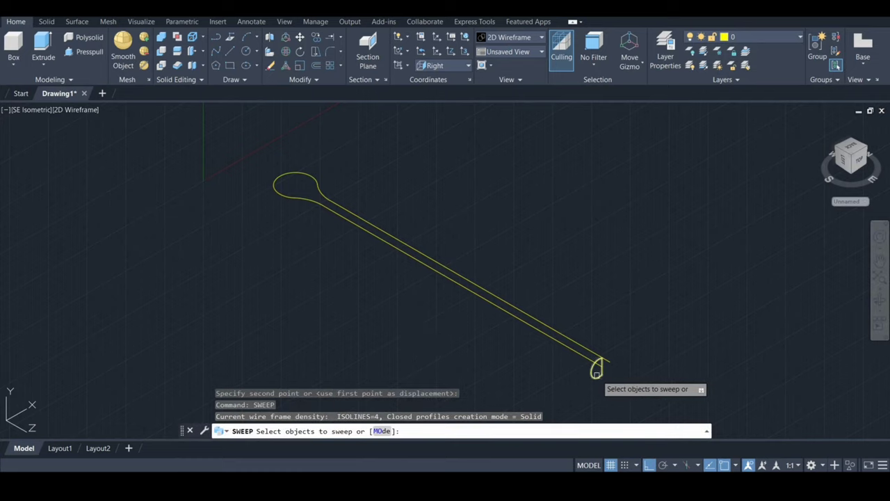
pyautogui.click(595, 374)
pyautogui.press('Return')
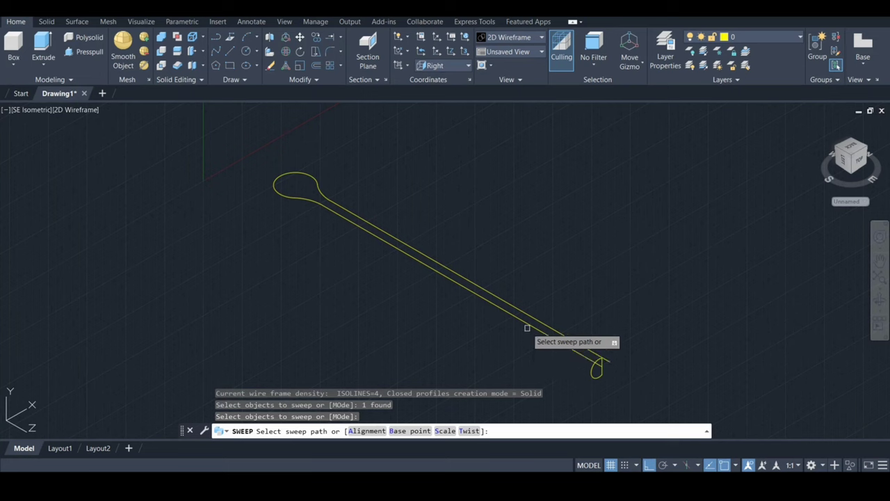
pyautogui.click(527, 325)
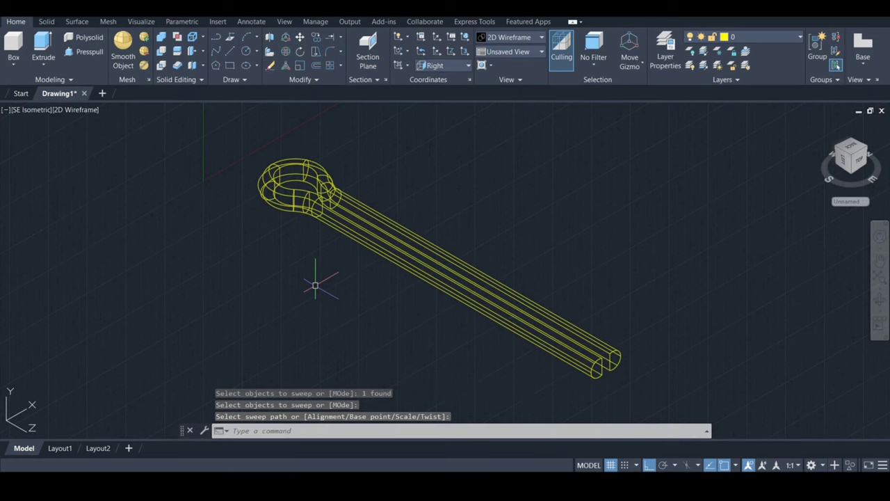
pyautogui.click(76, 109)
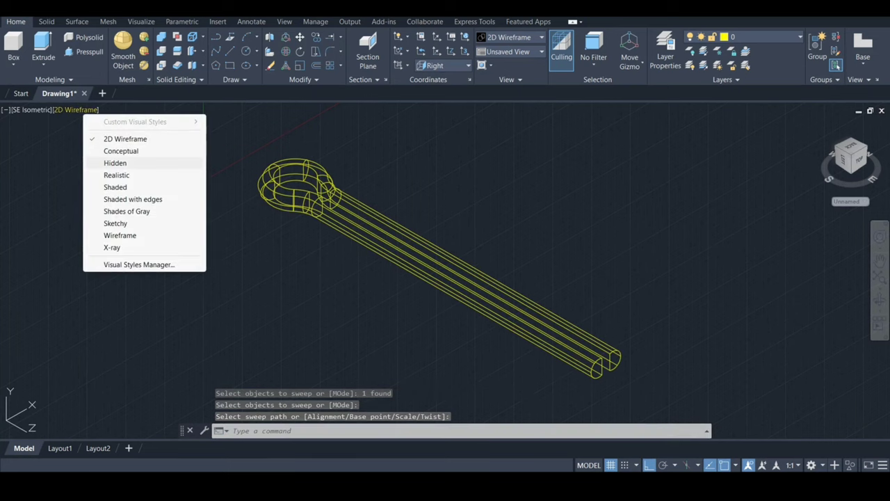
# Display the pin in Realistic style with the grid off, then orbit to inspect it side-on
pyautogui.click(119, 175)
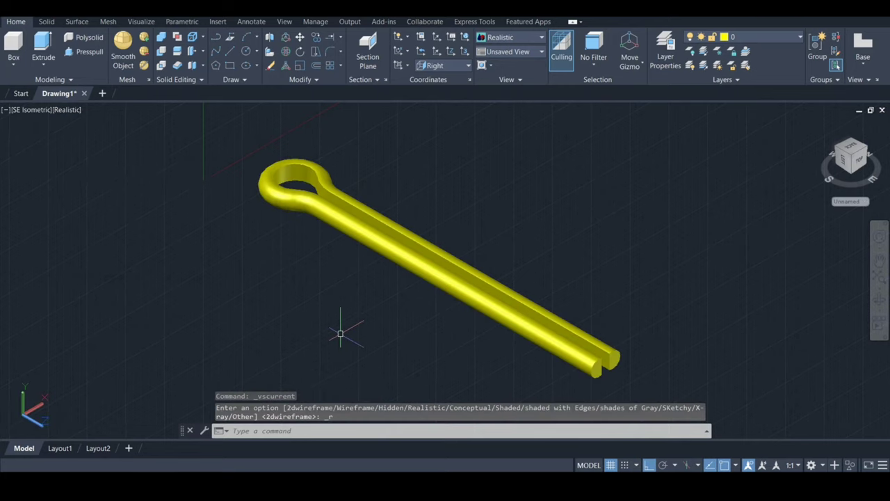
pyautogui.press('F7')
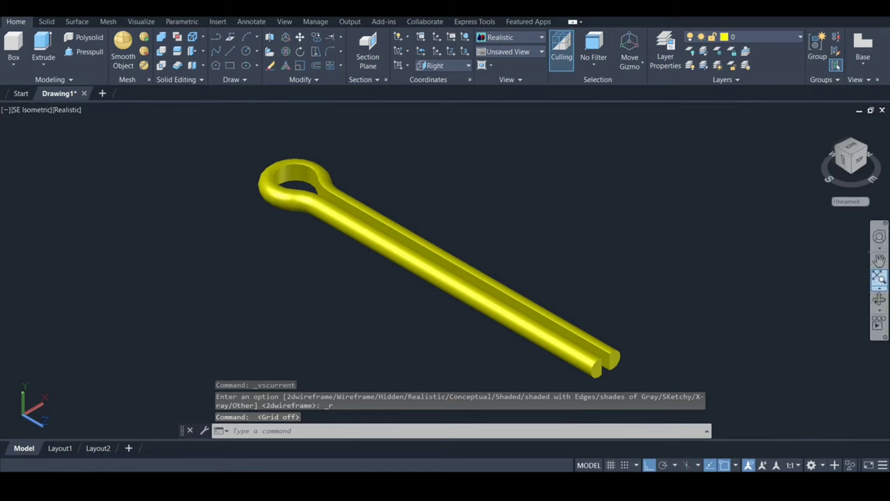
pyautogui.click(880, 287)
pyautogui.moveTo(437, 267)
pyautogui.mouseDown()
pyautogui.moveTo(487, 266)
pyautogui.moveTo(487, 292)
pyautogui.mouseUp()
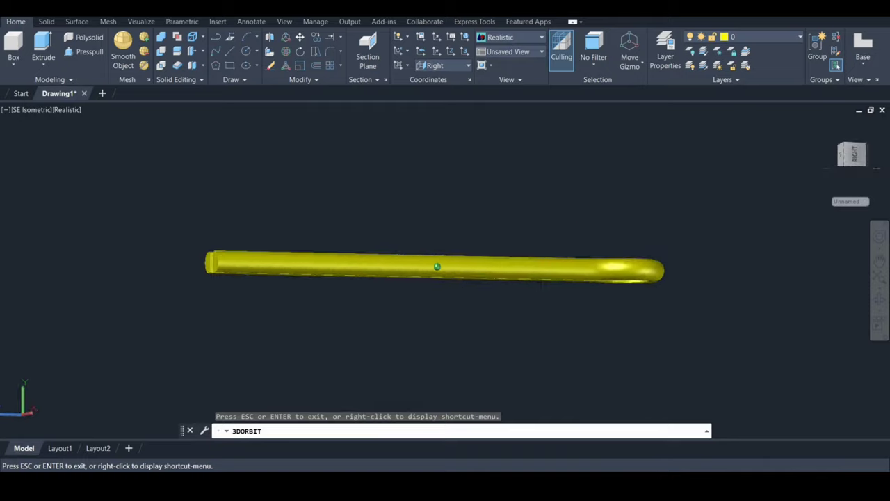
pyautogui.moveTo(437, 267); pyautogui.dragTo(473, 278)
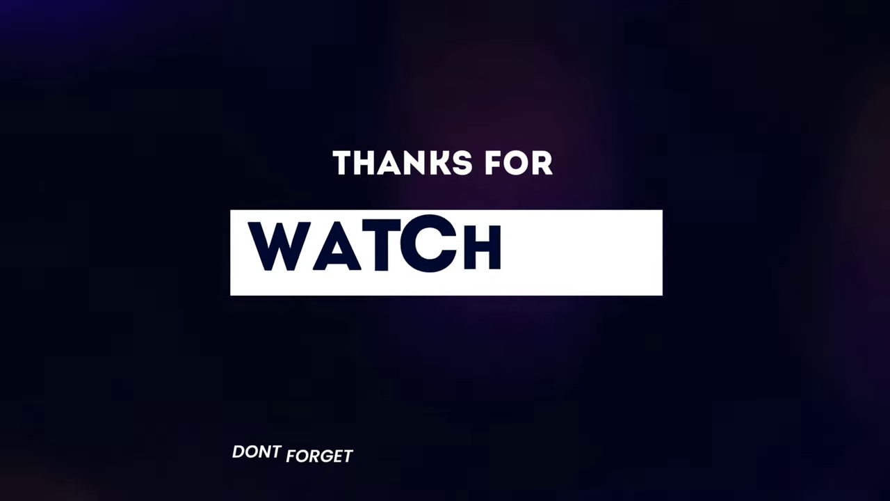